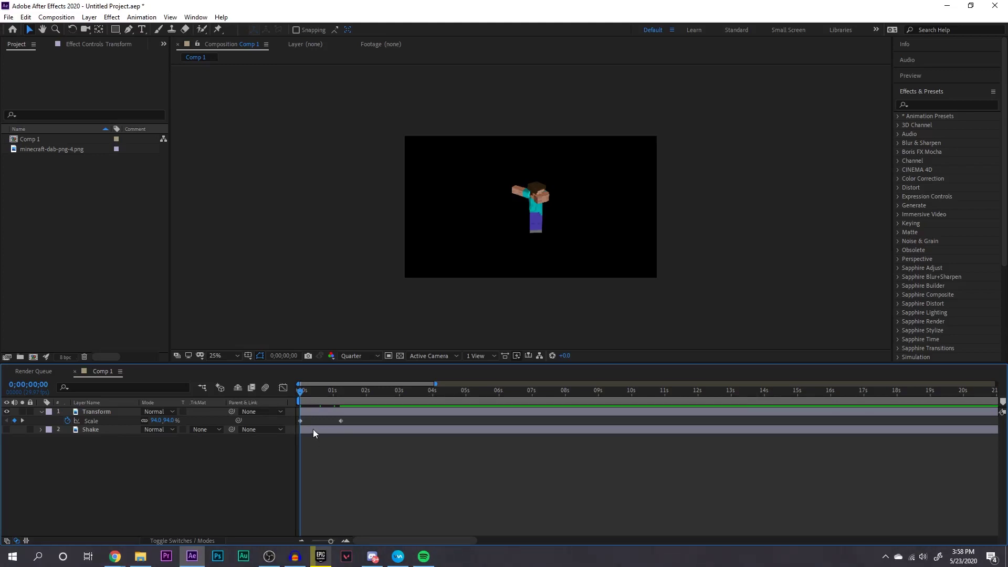
Step: Preview the scale animation and select both Scale keyframes on the Transform layer
{"action": "key", "text": "space"}
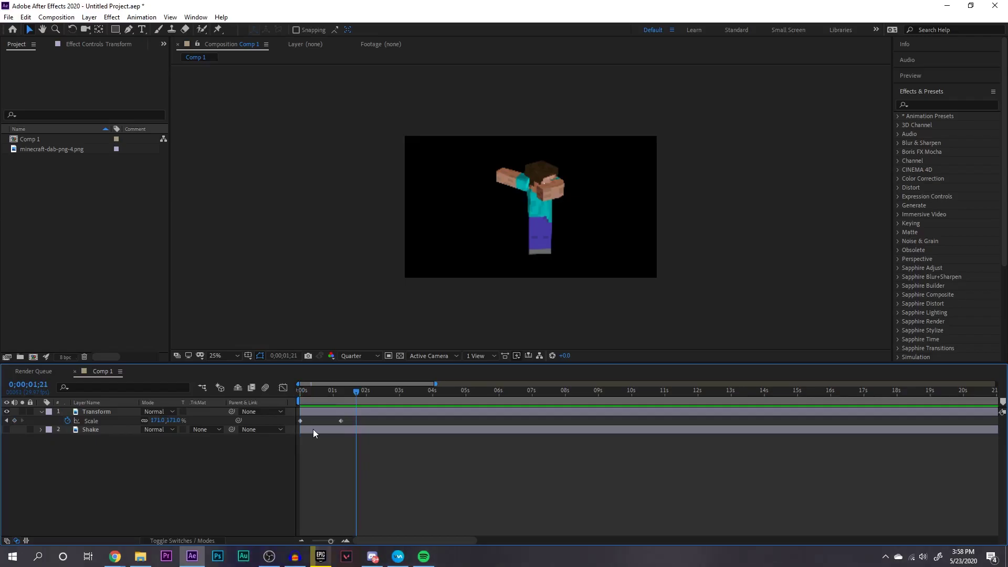
{"action": "left_click", "coordinate": [319, 418]}
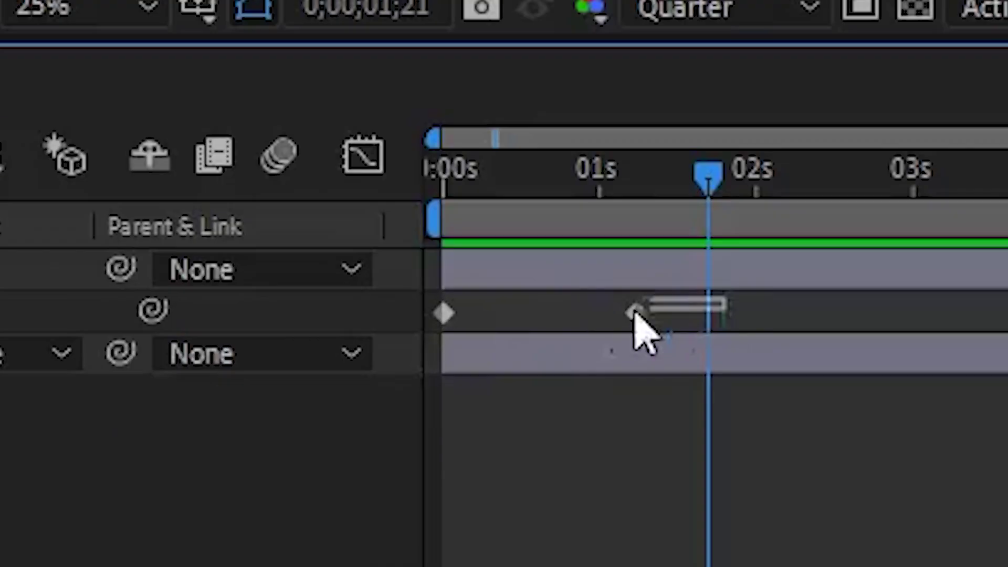
{"action": "left_click_drag", "start_coordinate": [635, 320], "coordinate": [427, 341]}
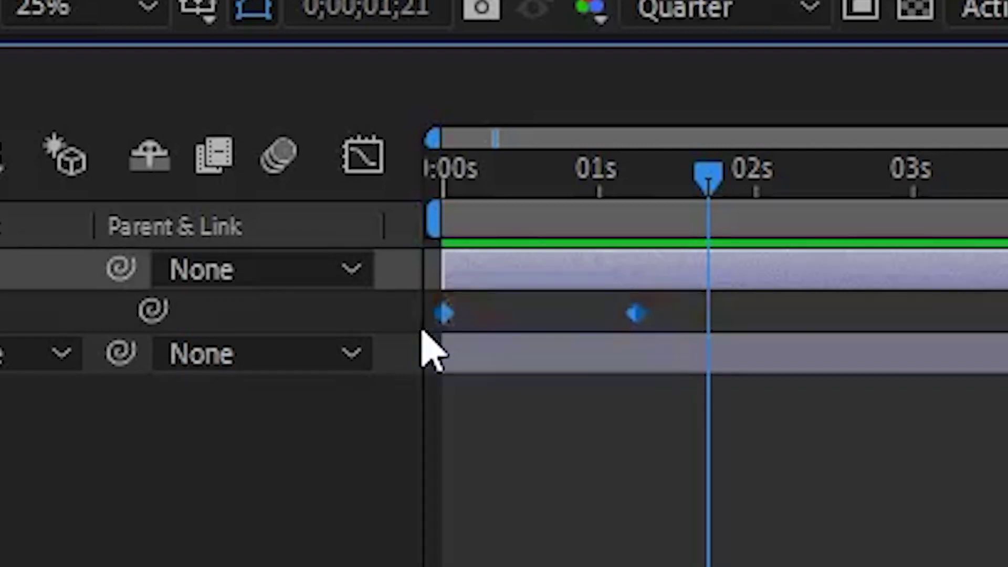
Step: Apply Easy Ease to both Scale keyframes and show their curve in the Graph Editor
{"action": "right_click", "coordinate": [635, 324]}
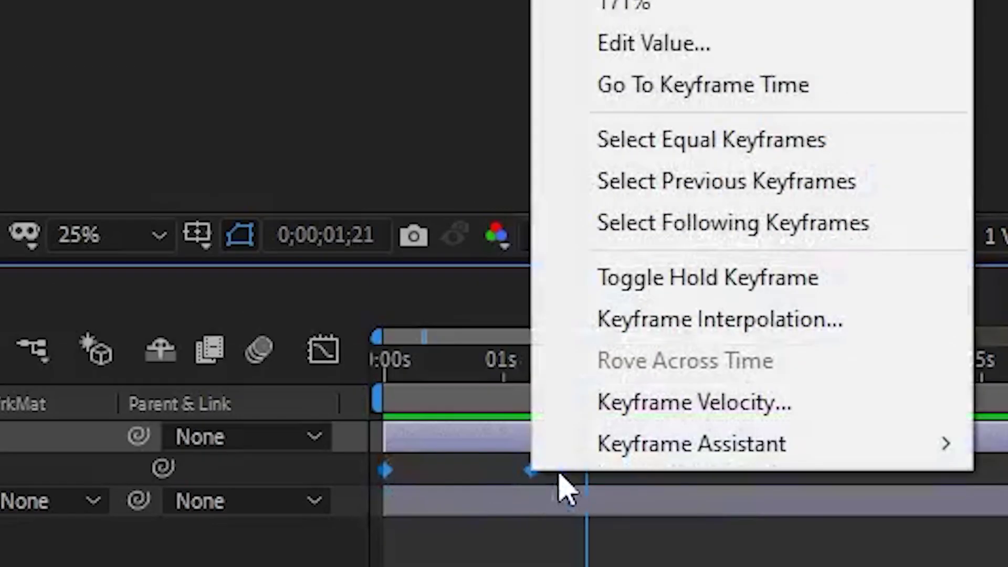
{"action": "mouse_move", "coordinate": [671, 453]}
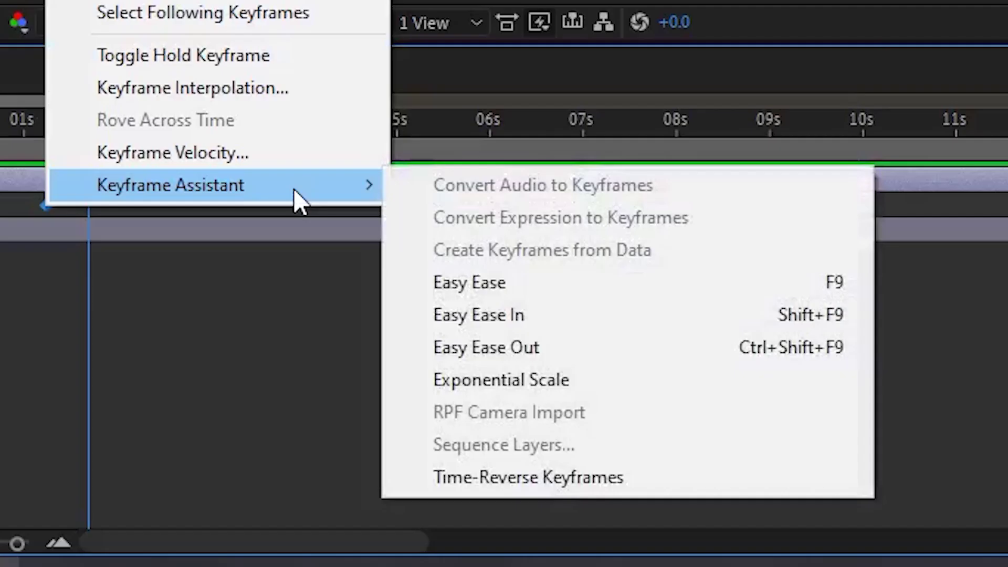
{"action": "left_click", "coordinate": [479, 277]}
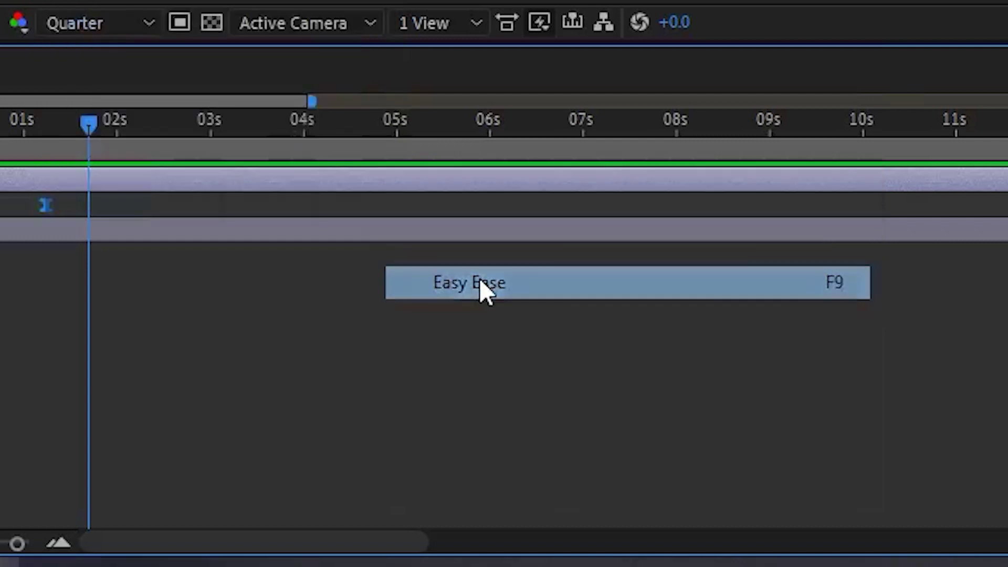
{"action": "left_click", "coordinate": [302, 246]}
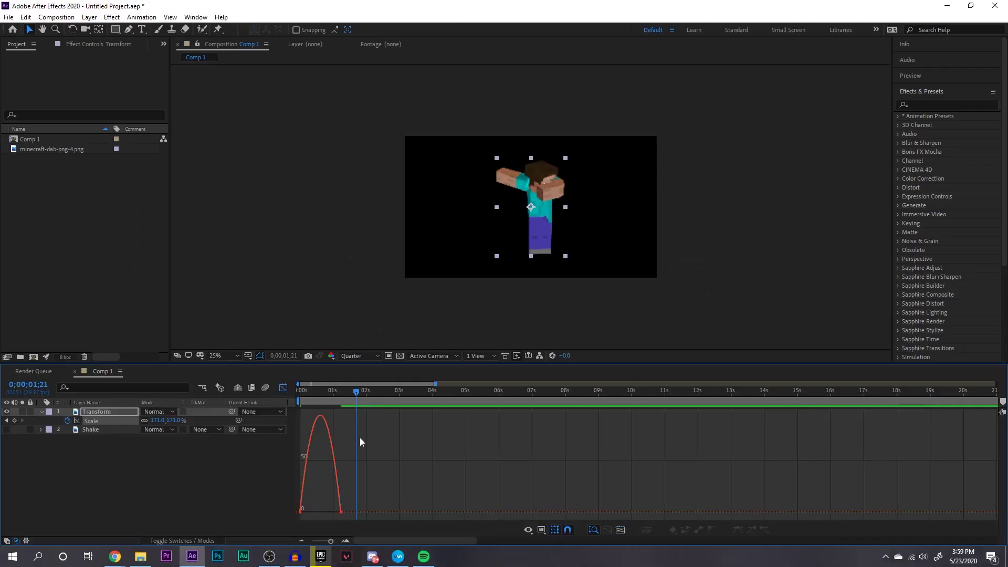
Step: Switch to the speed graph and pull the end keyframe's influence left for a sharp burst
{"action": "right_click", "coordinate": [362, 443]}
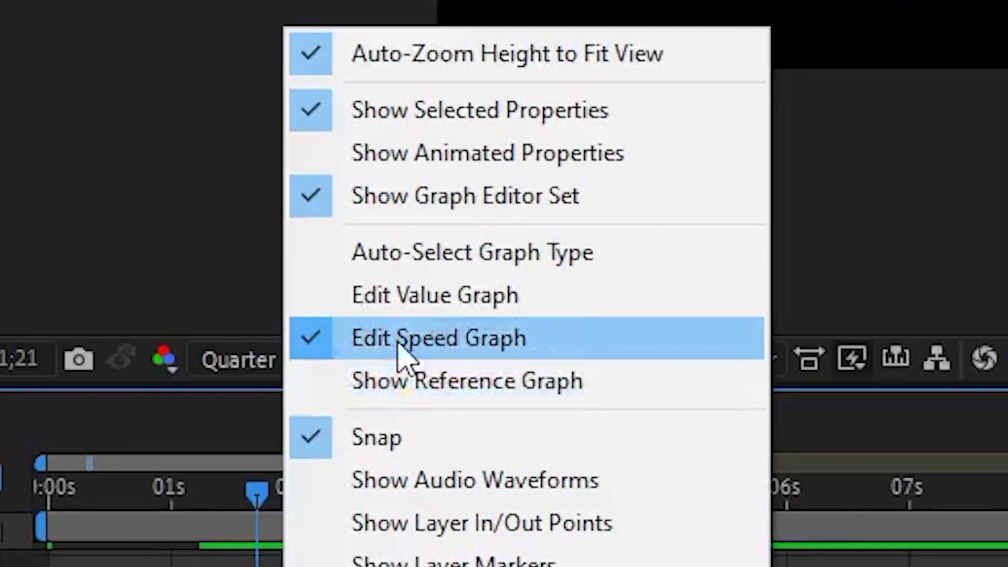
{"action": "left_click", "coordinate": [399, 349]}
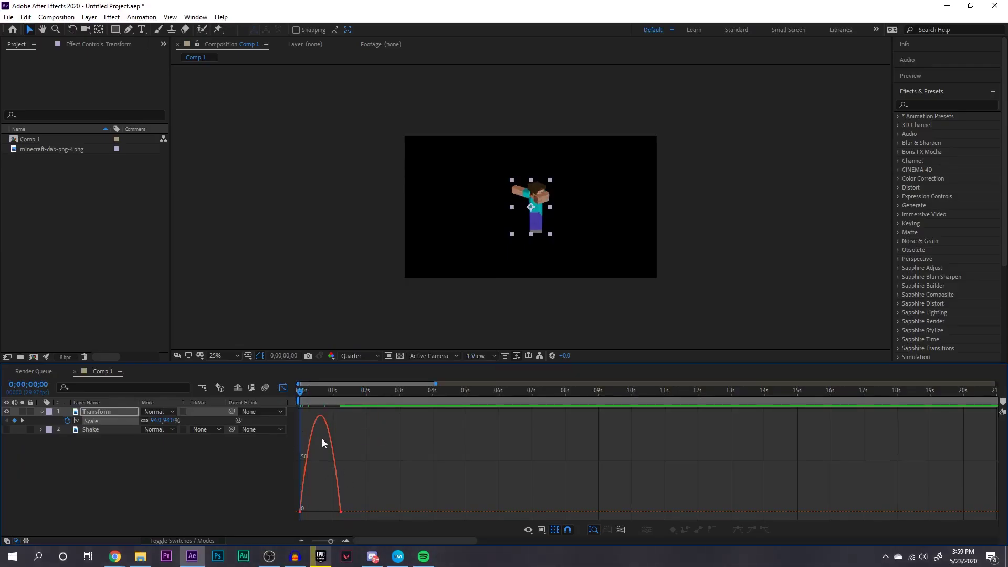
{"action": "left_click", "coordinate": [339, 511]}
{"action": "left_click_drag", "start_coordinate": [335, 513], "coordinate": [316, 512]}
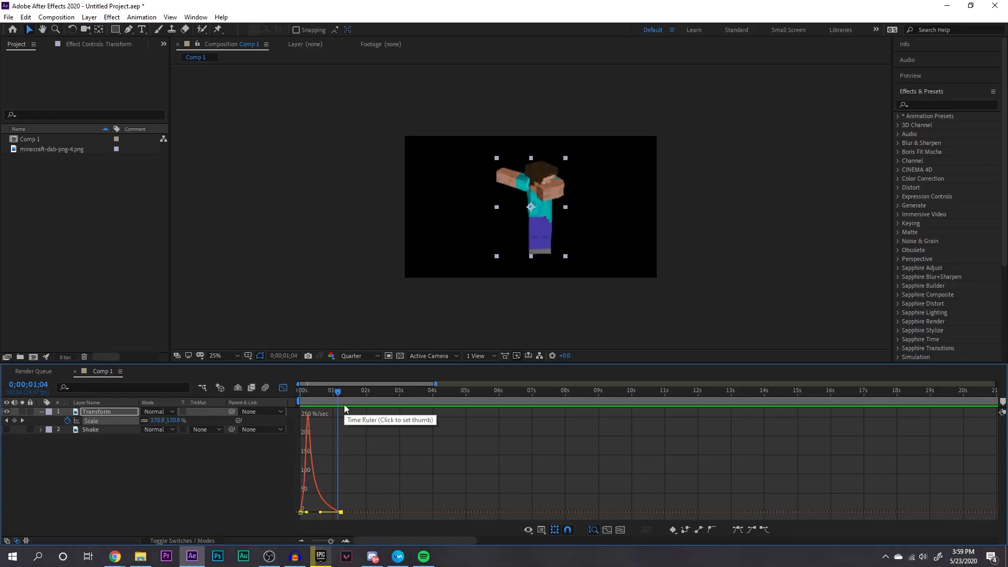
{"action": "key", "text": "Home"}
{"action": "key", "text": "shift+F3"}
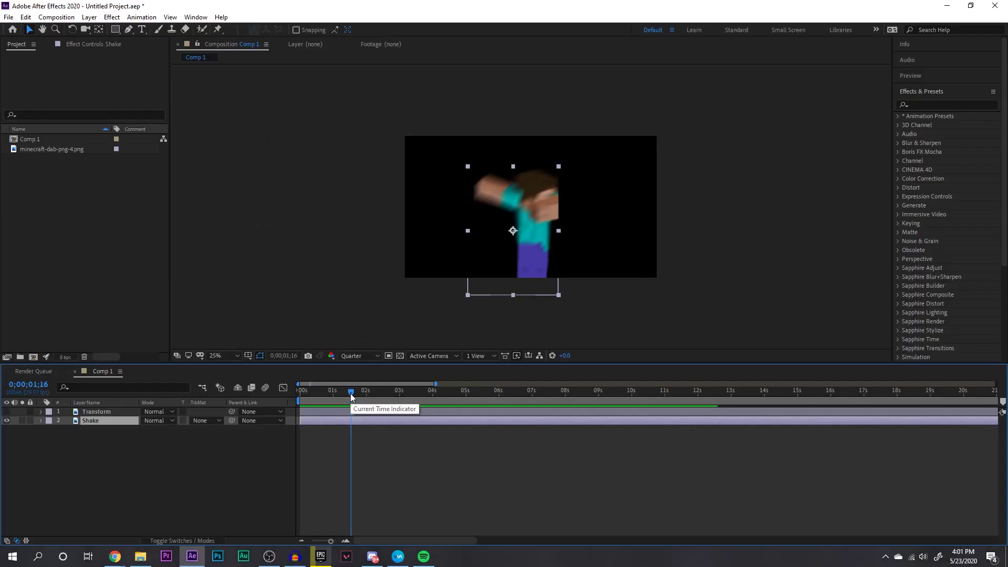
Step: Show the Shake layer's S_Shake controls, with Amplitude 0.500 and Frequency 16.00
{"action": "left_click", "coordinate": [75, 45]}
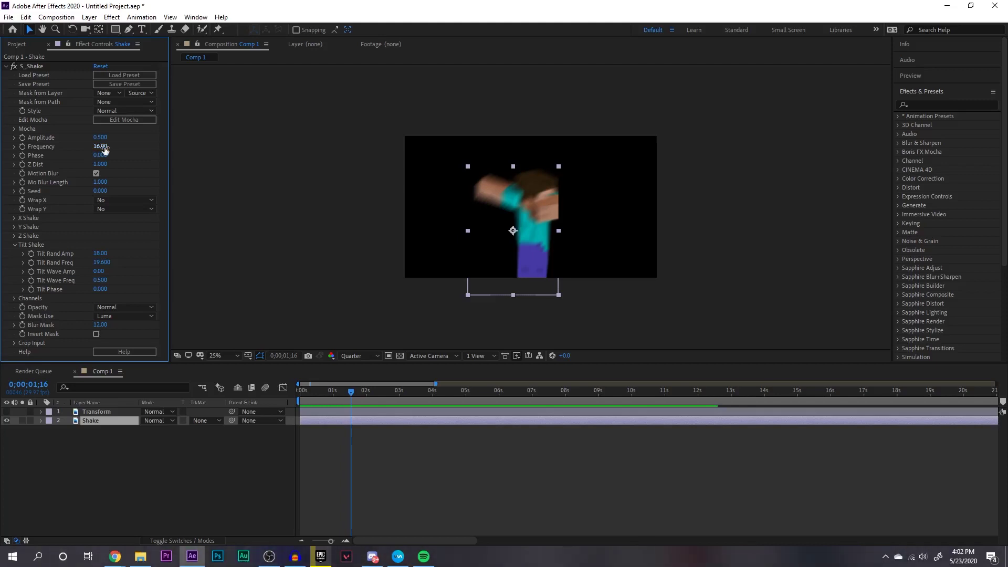
Step: Change the S_Shake Frequency value to 24
{"action": "left_click", "coordinate": [104, 147]}
{"action": "type", "text": "24"}
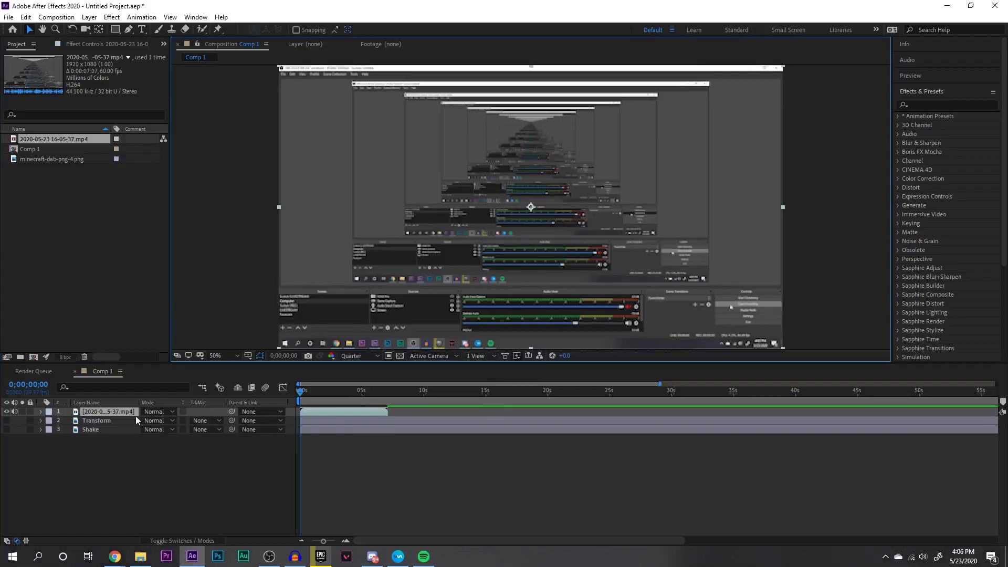
Step: Zoom the timeline to frames and keyframe the recording's Position at frame 5, shifted right and down
{"action": "left_click_drag", "start_coordinate": [324, 540], "coordinate": [327, 541]}
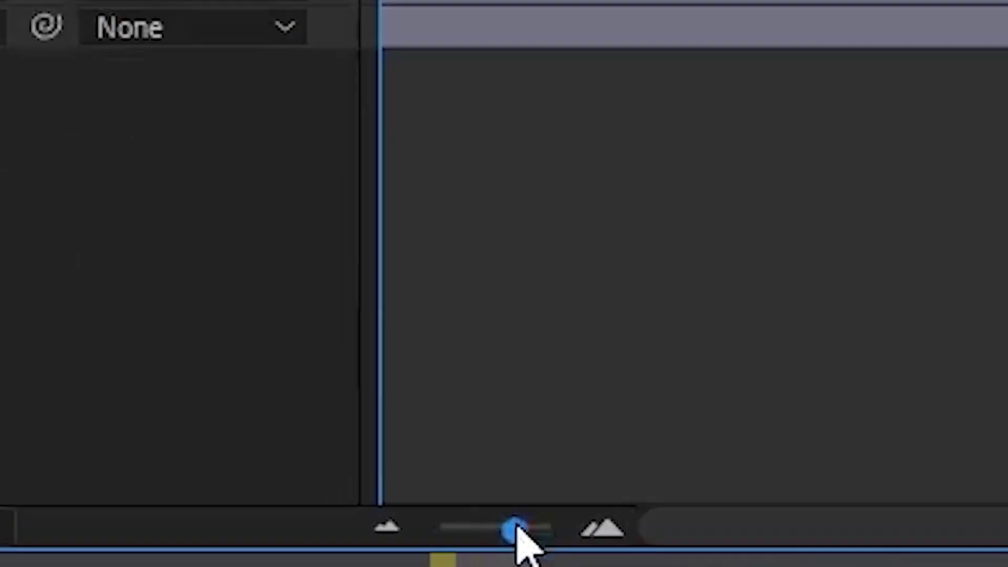
{"action": "left_click_drag", "start_coordinate": [516, 531], "coordinate": [562, 540]}
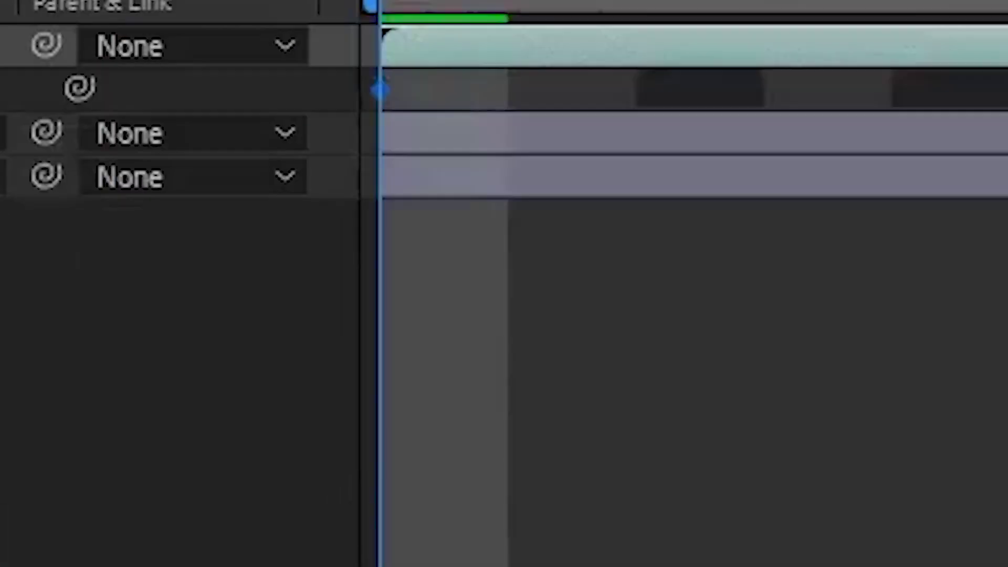
{"action": "left_click_drag", "start_coordinate": [392, 174], "coordinate": [499, 189]}
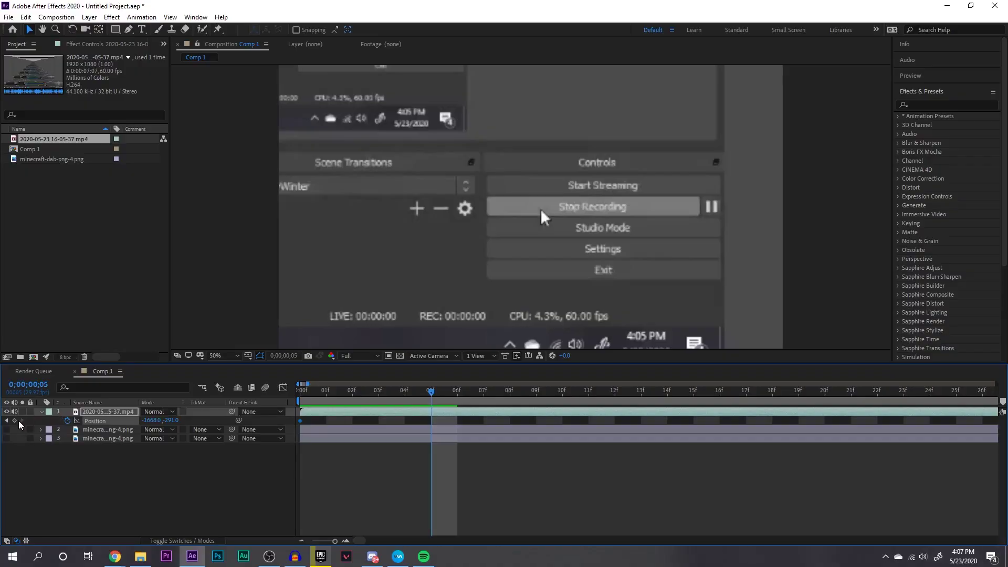
{"action": "left_click", "coordinate": [15, 421]}
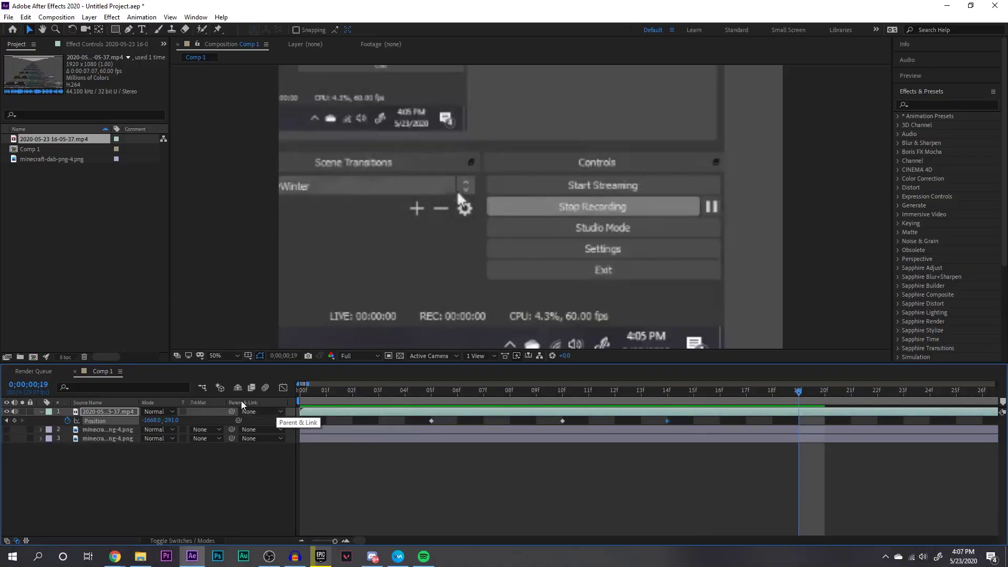
{"action": "left_click_drag", "start_coordinate": [170, 423], "coordinate": [766, 414]}
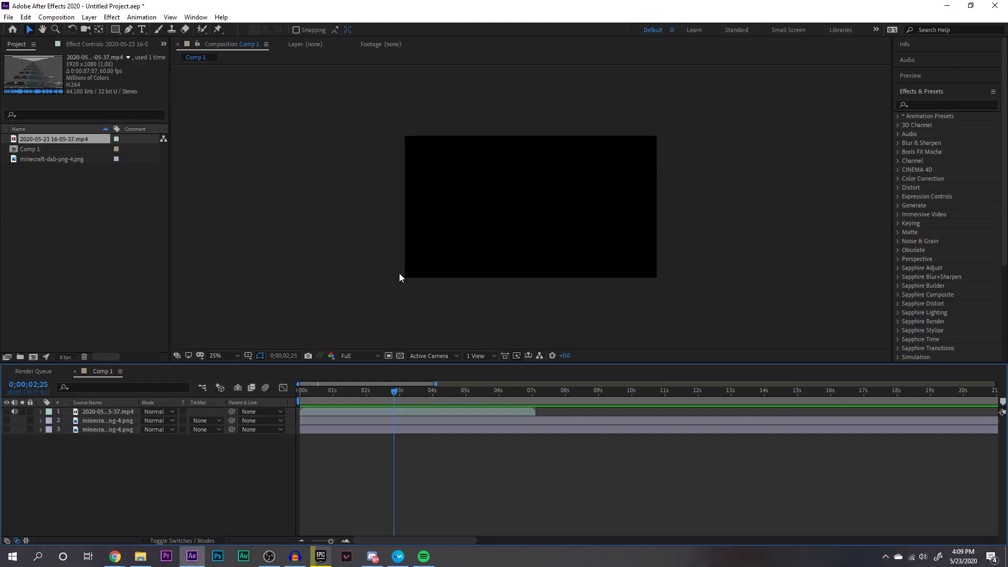
Step: Create a new text layer in the comp reading 'bruh'
{"action": "key", "text": "ctrl+t"}
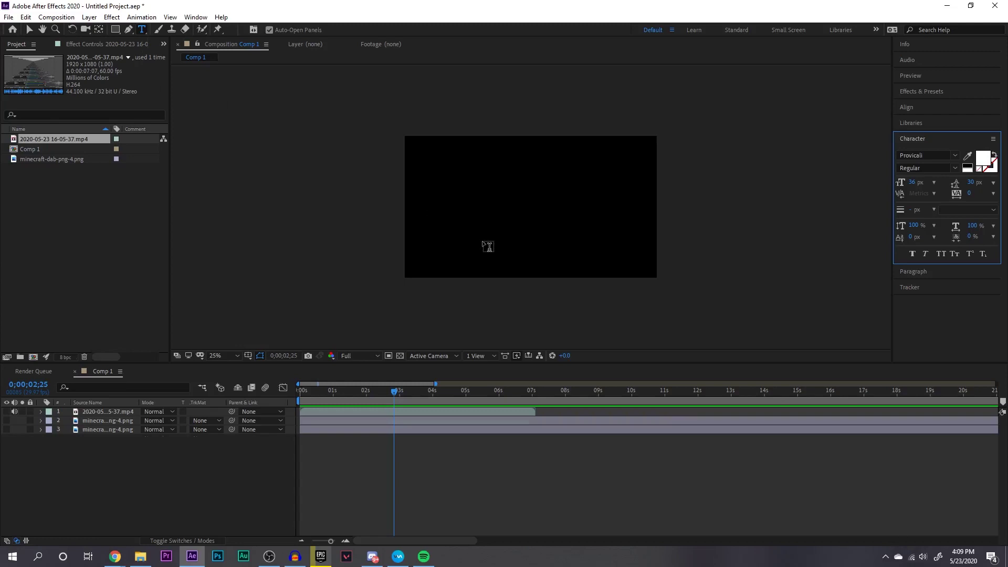
{"action": "left_click", "coordinate": [488, 247]}
{"action": "type", "text": "bruh"}
{"action": "key", "text": "Escape"}
{"action": "key", "text": "v"}
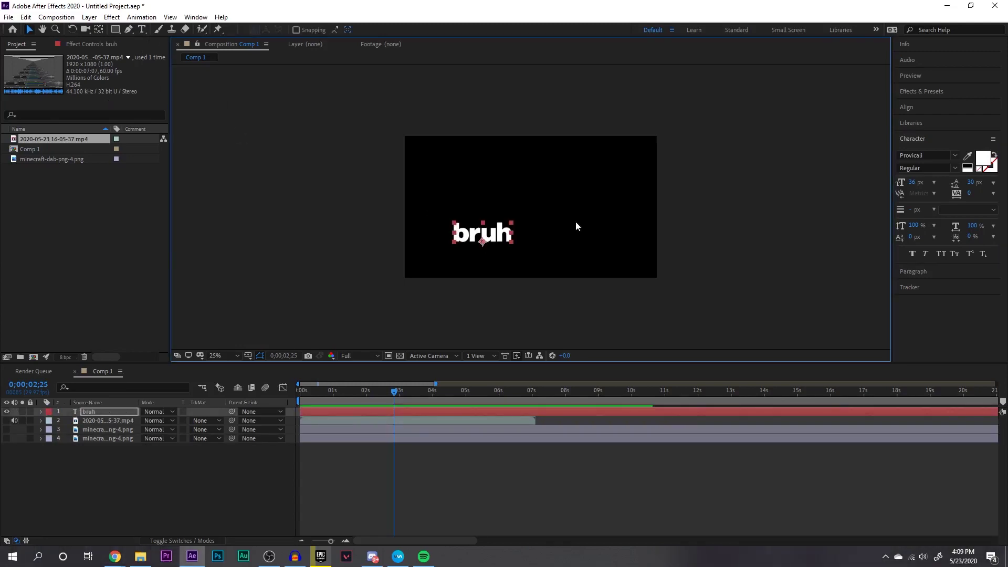
Step: Centre the bruh text horizontally and move it down to Position 959.9, 1015.0
{"action": "left_click", "coordinate": [907, 107]}
{"action": "left_click", "coordinate": [921, 133]}
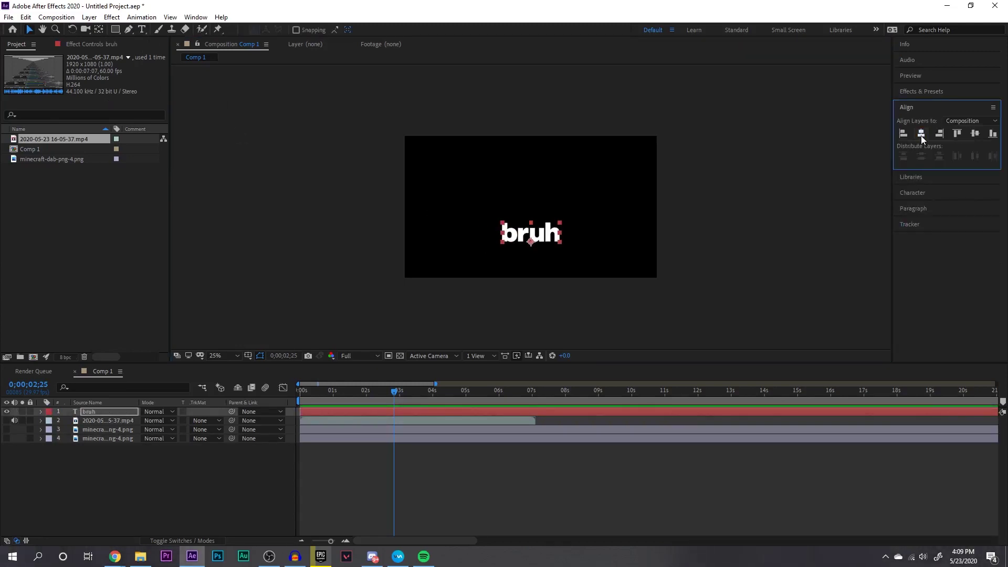
{"action": "key", "text": "p"}
{"action": "left_click_drag", "start_coordinate": [166, 420], "coordinate": [277, 410]}
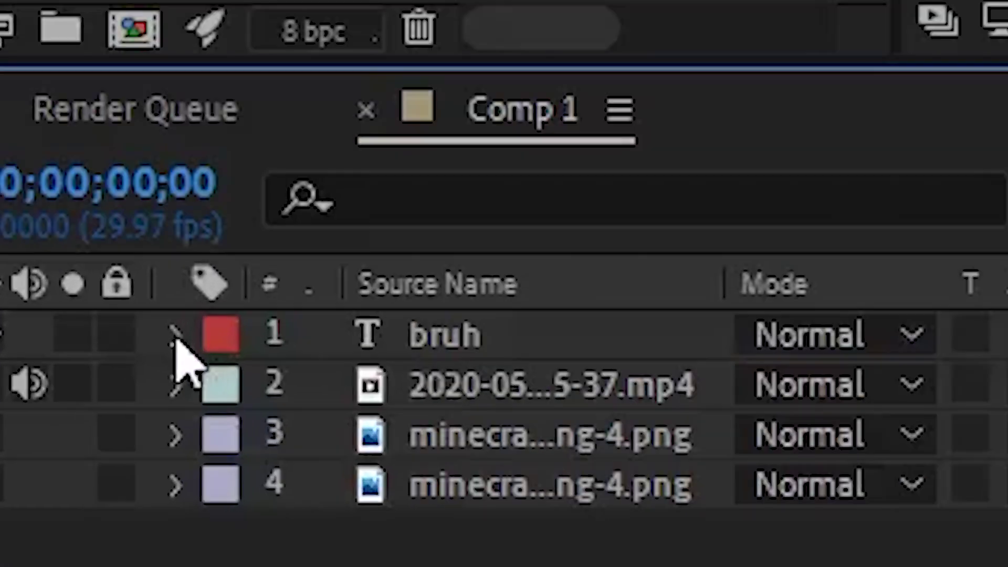
Step: Expand the bruh layer's Text group and enable the Source Text stopwatch
{"action": "left_click", "coordinate": [42, 412]}
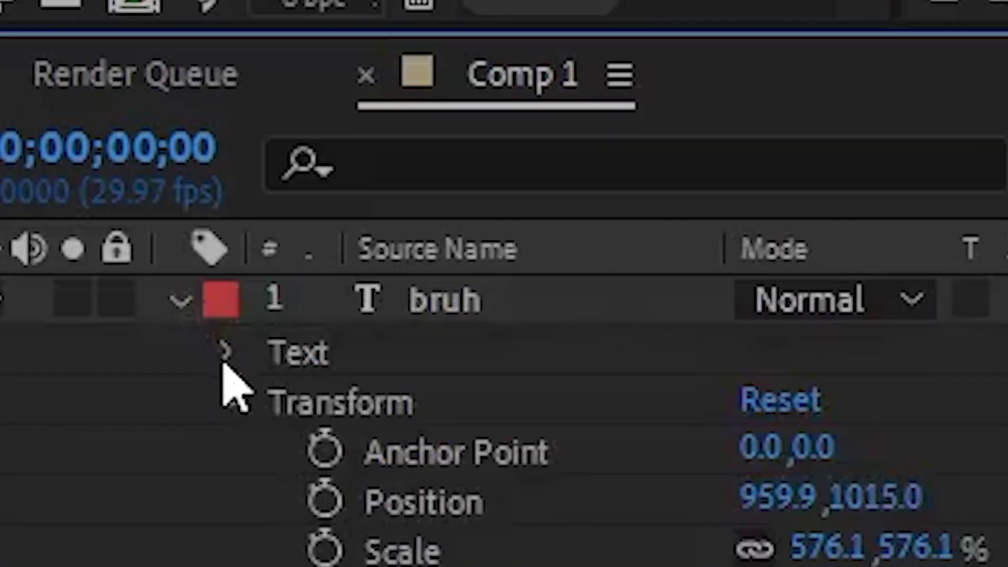
{"action": "left_click", "coordinate": [224, 387]}
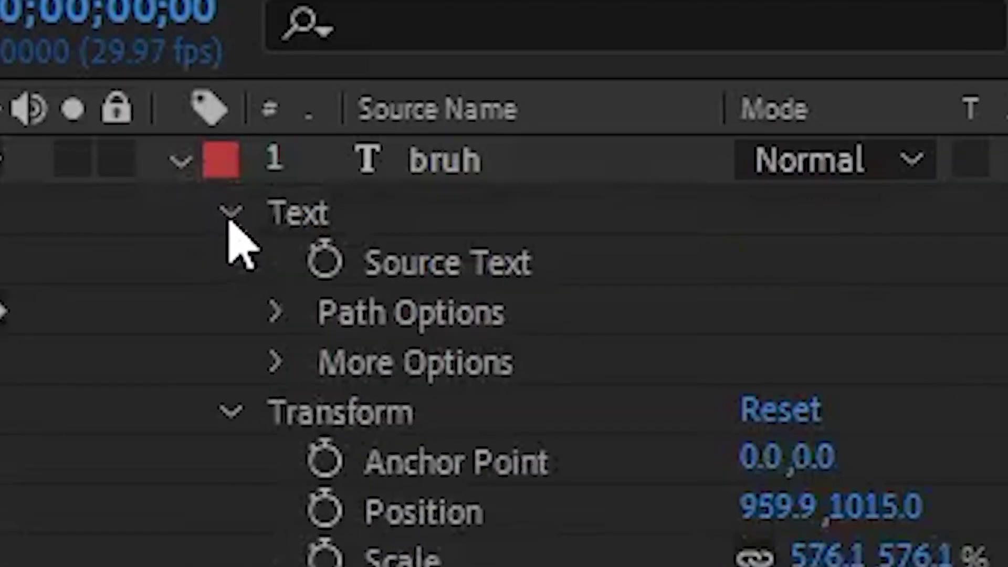
{"action": "left_click", "coordinate": [325, 262]}
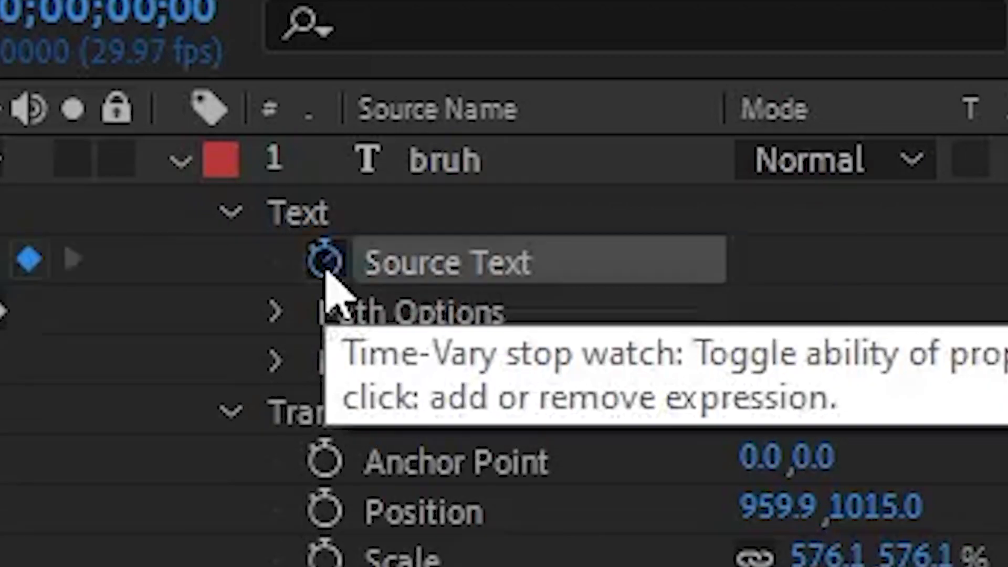
Step: At a later time, replace 'bruh' with 'this', then preview from the comp start
{"action": "left_click_drag", "start_coordinate": [302, 393], "coordinate": [321, 394]}
{"action": "left_click", "coordinate": [141, 30]}
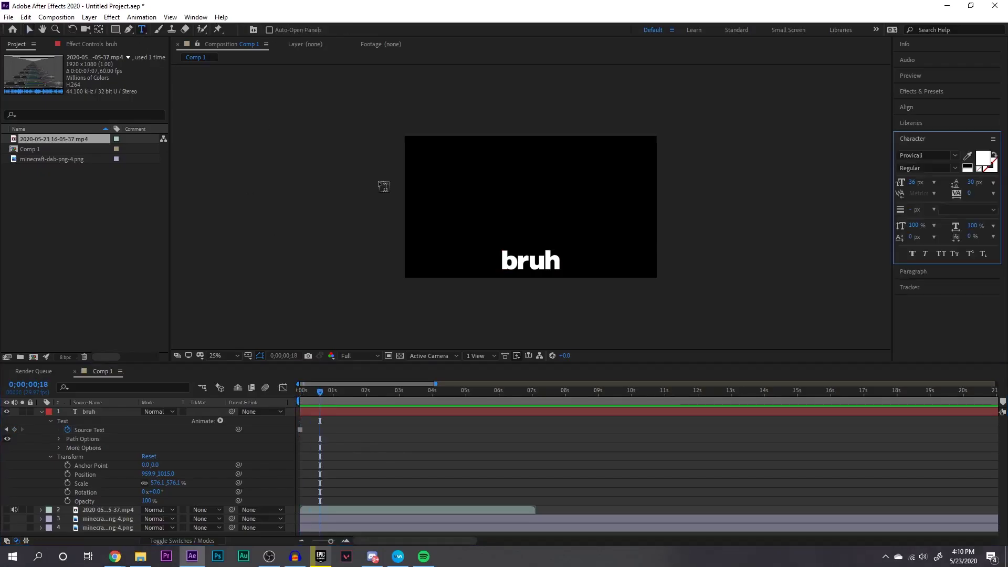
{"action": "left_click_drag", "start_coordinate": [503, 261], "coordinate": [575, 262]}
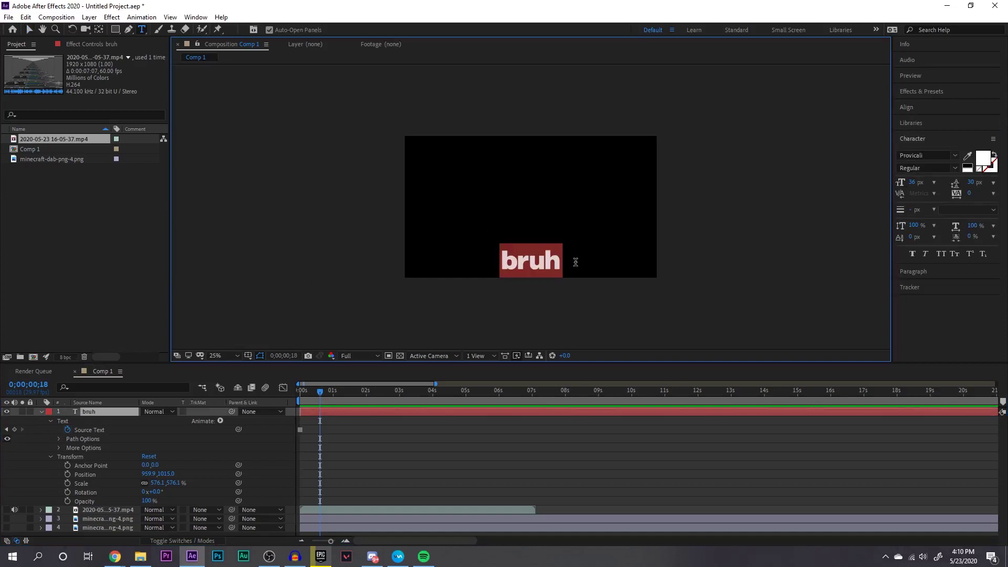
{"action": "type", "text": "thi"}
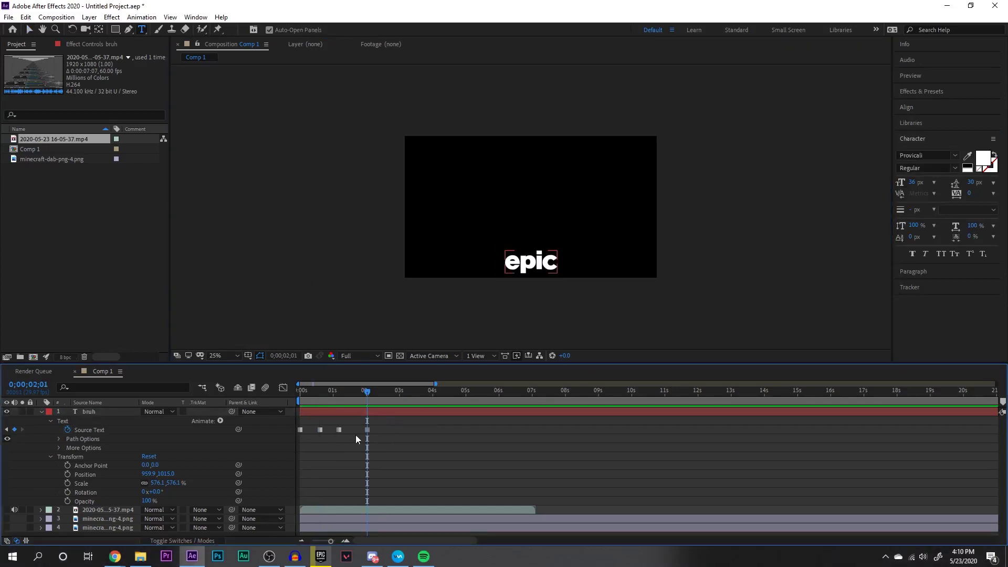
{"action": "key", "text": "Home"}
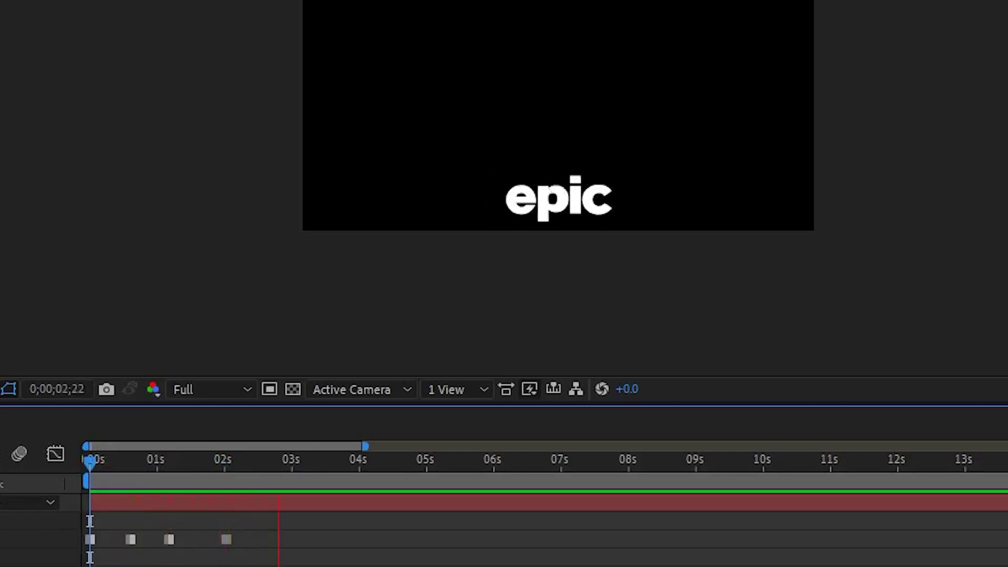
{"action": "key", "text": "space"}
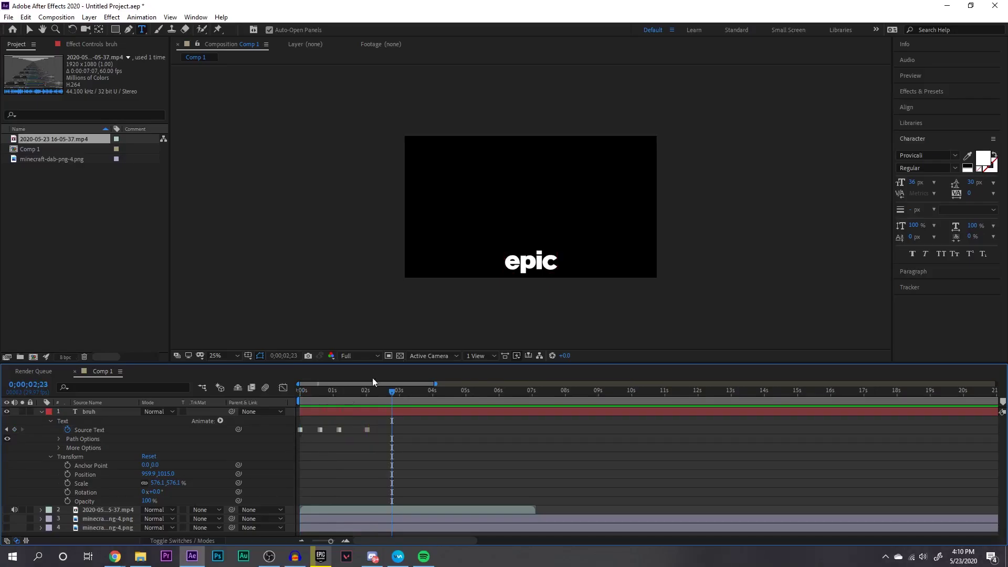
Step: Return the playhead to the start of the comp
{"action": "key", "text": "Home"}
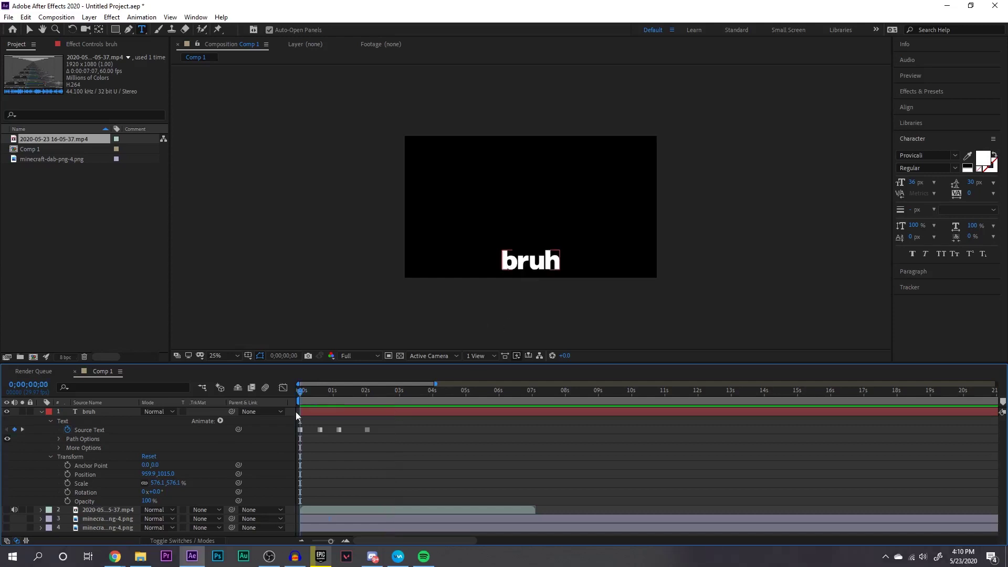